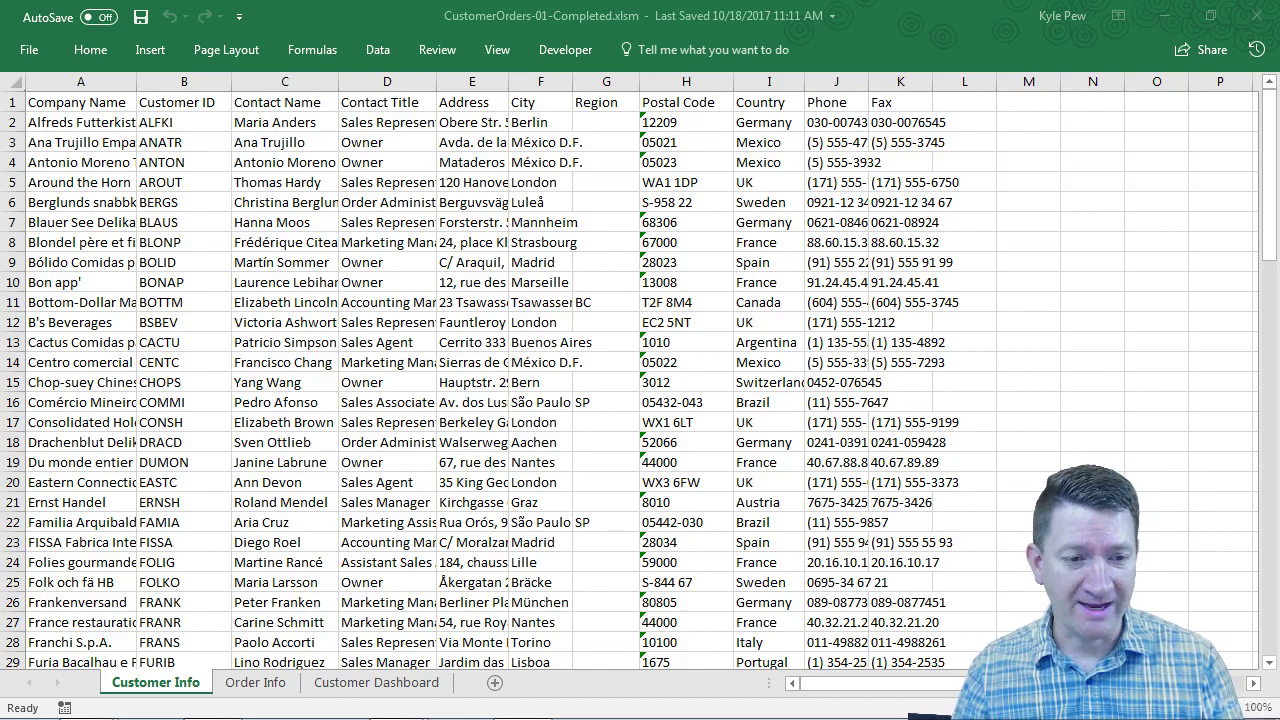
Open the Order Info sheet to view all customer orders.
left_click(255, 685)
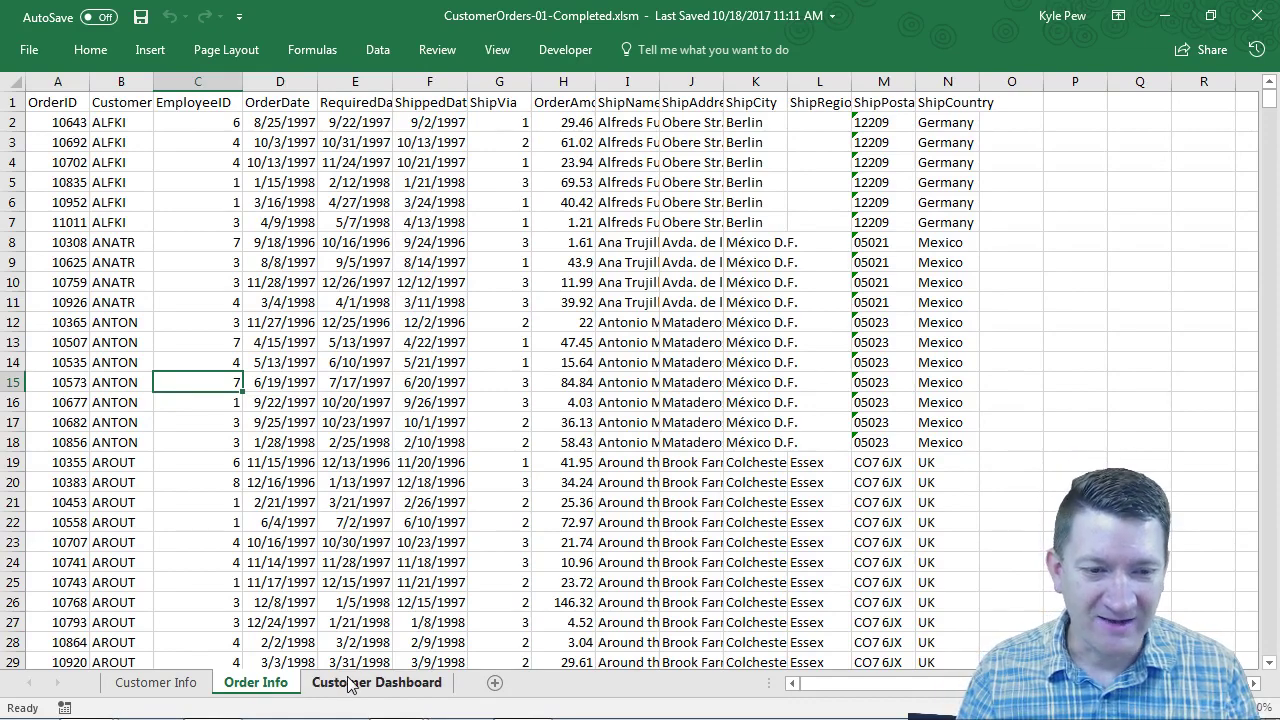
Return to the Customer Dashboard sheet showing Alfreds Futterkiste's details and yearly chart.
left_click(418, 688)
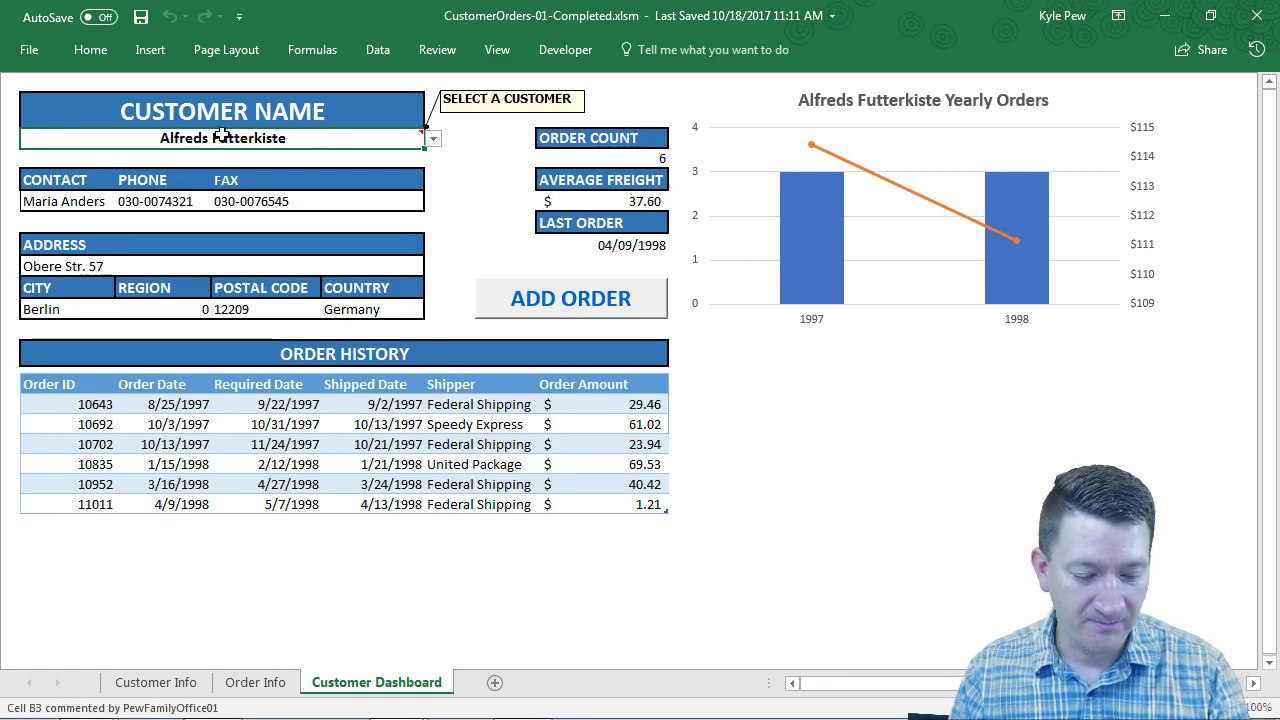
mouse_move(15, 160)
left_mouse_down()
mouse_move(306, 256)
mouse_move(438, 329)
left_mouse_up()
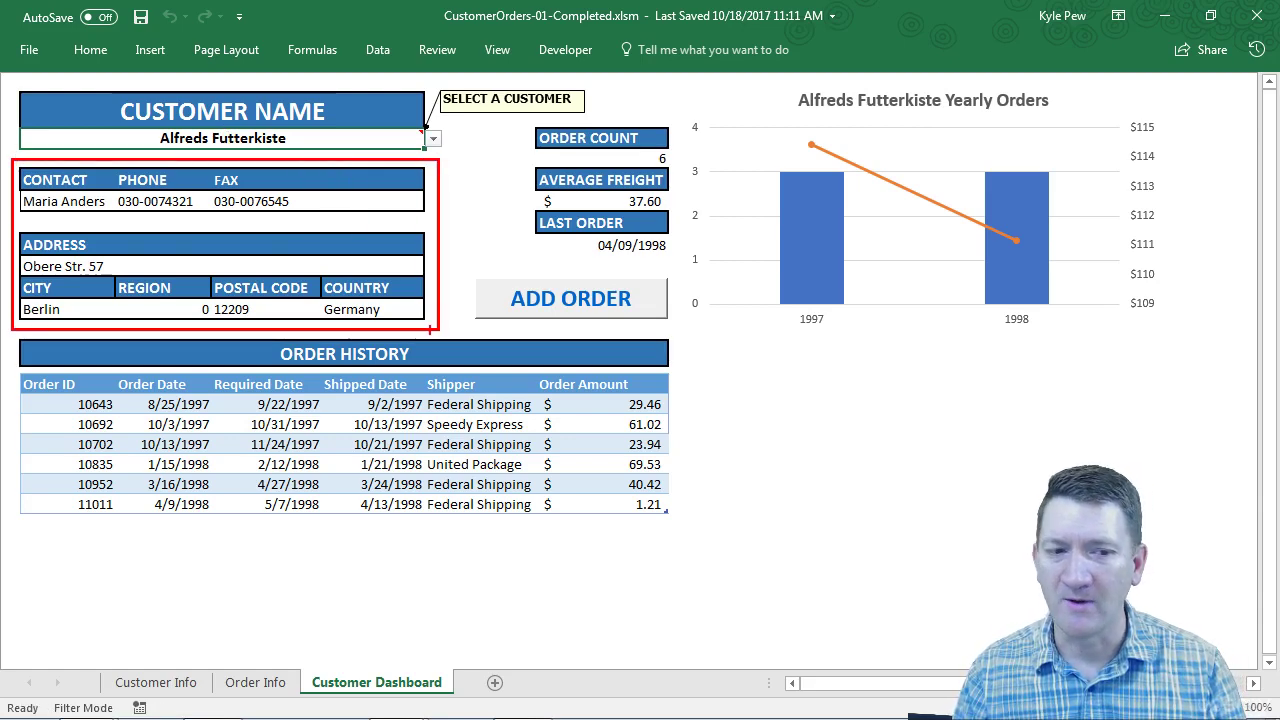
left_click_drag(160, 670, 258, 490)
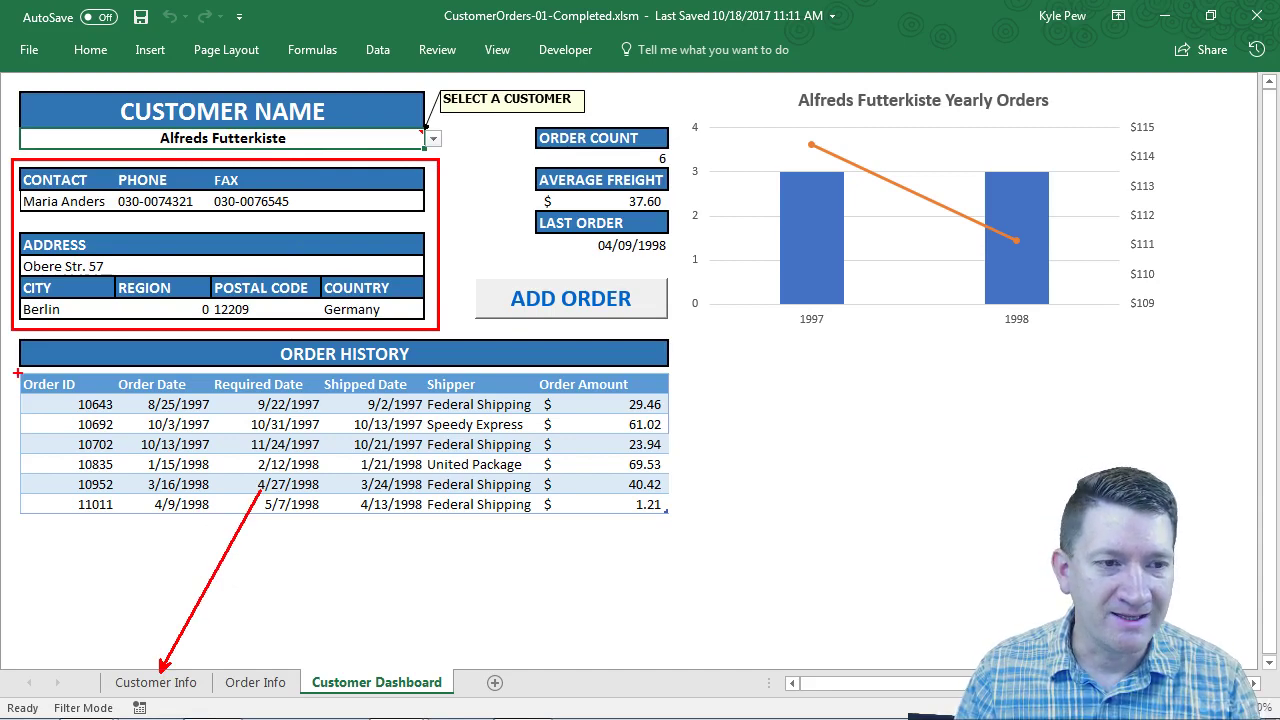
left_click_drag(18, 374, 678, 526)
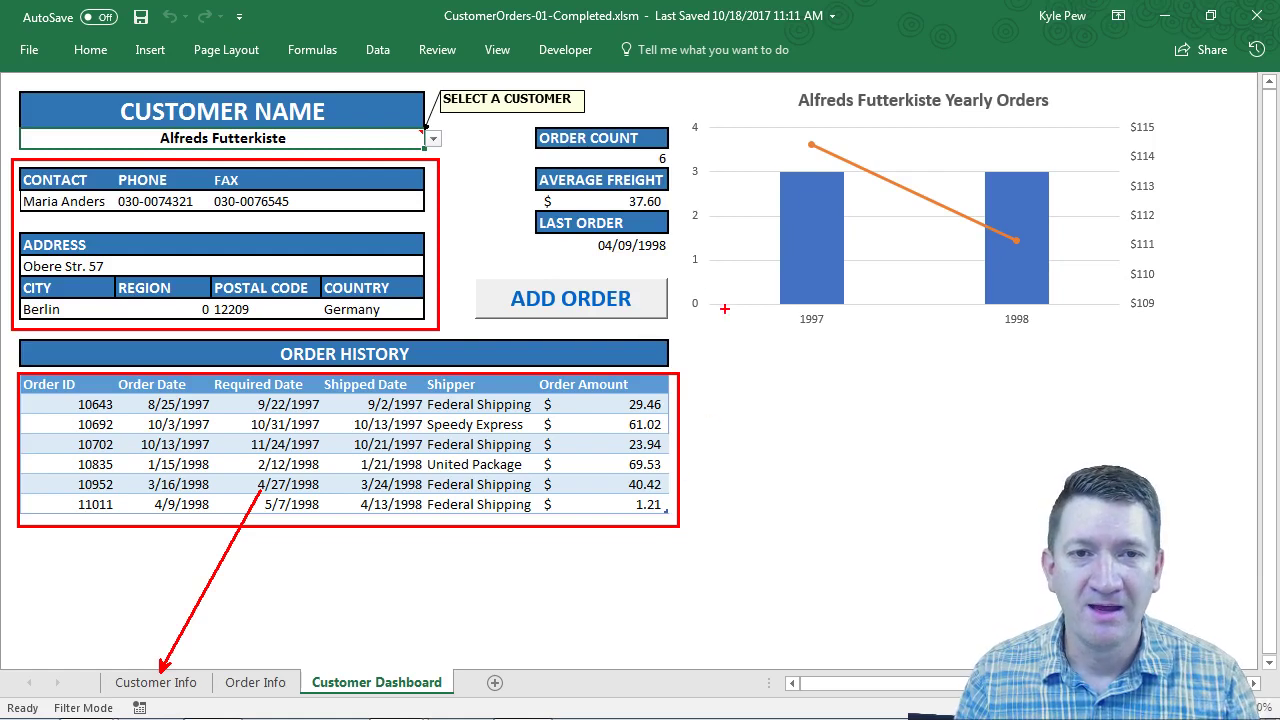
left_click_drag(527, 122, 671, 276)
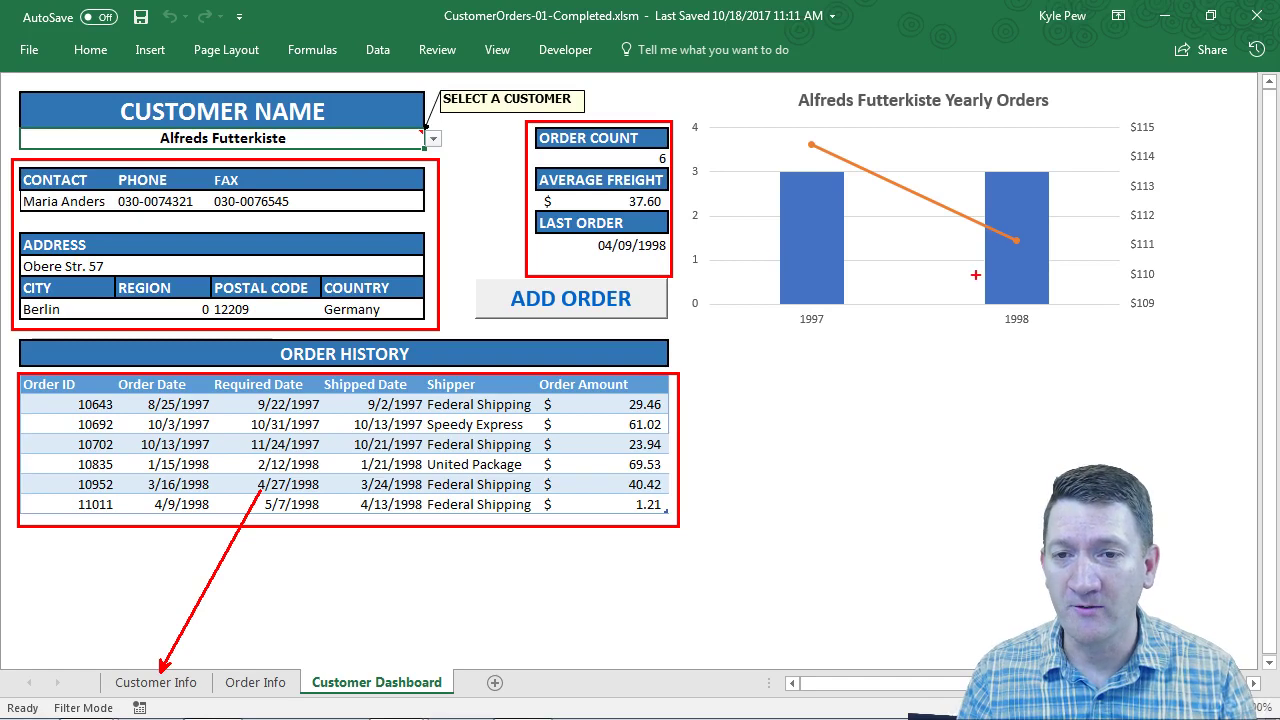
left_click_drag(974, 277, 974, 372)
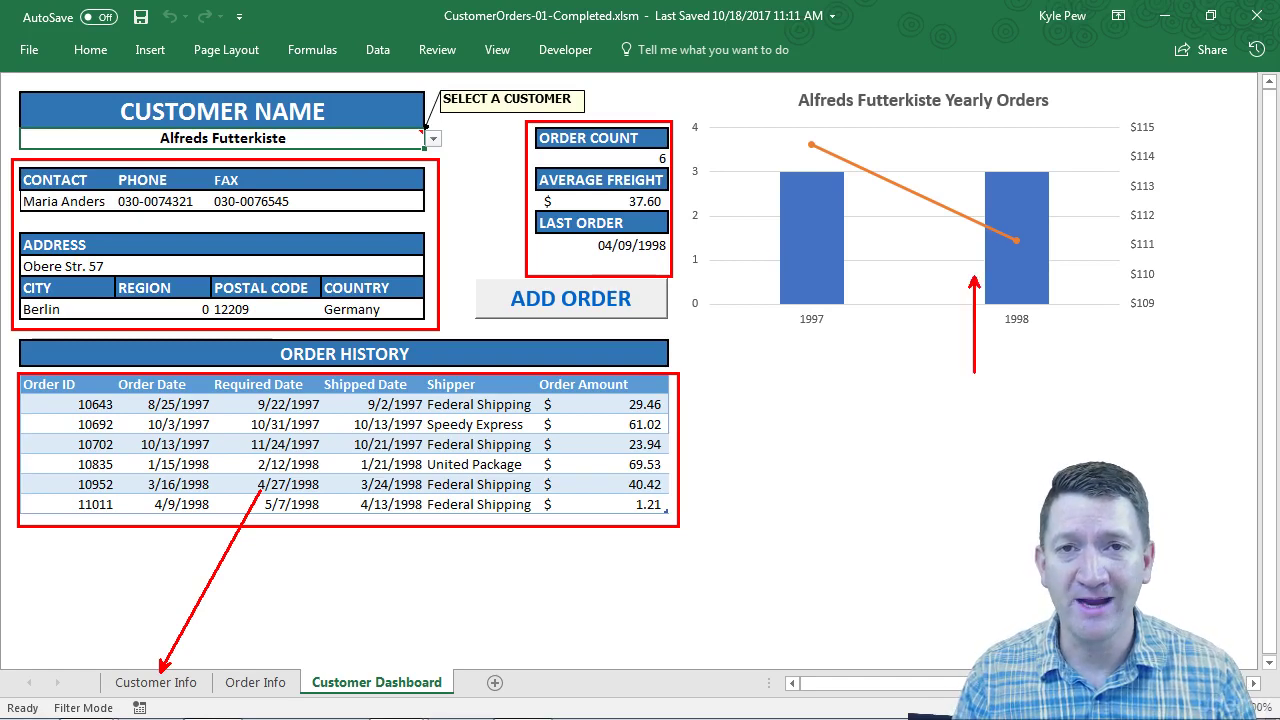
key("Escape")
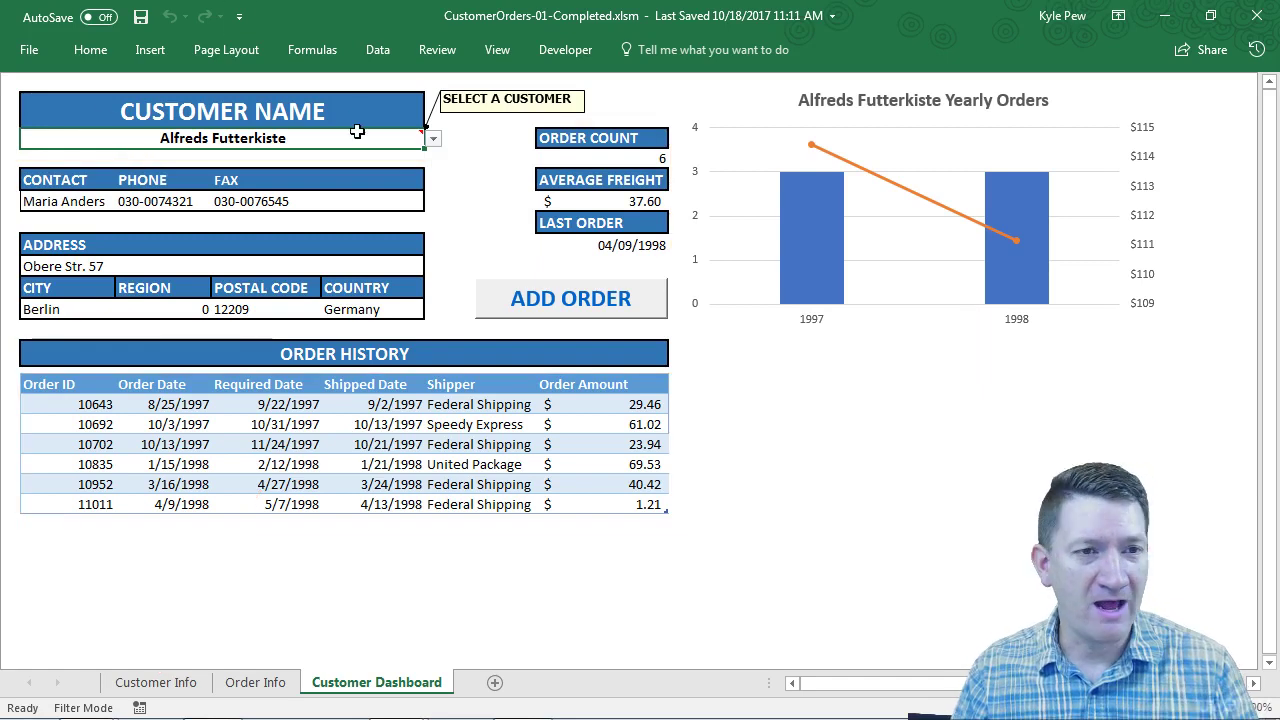
Pick Around the Horn, Bólido Comidas preparadas, then Chop-suey Chinese from the Customer Name dropdown.
left_click(433, 139)
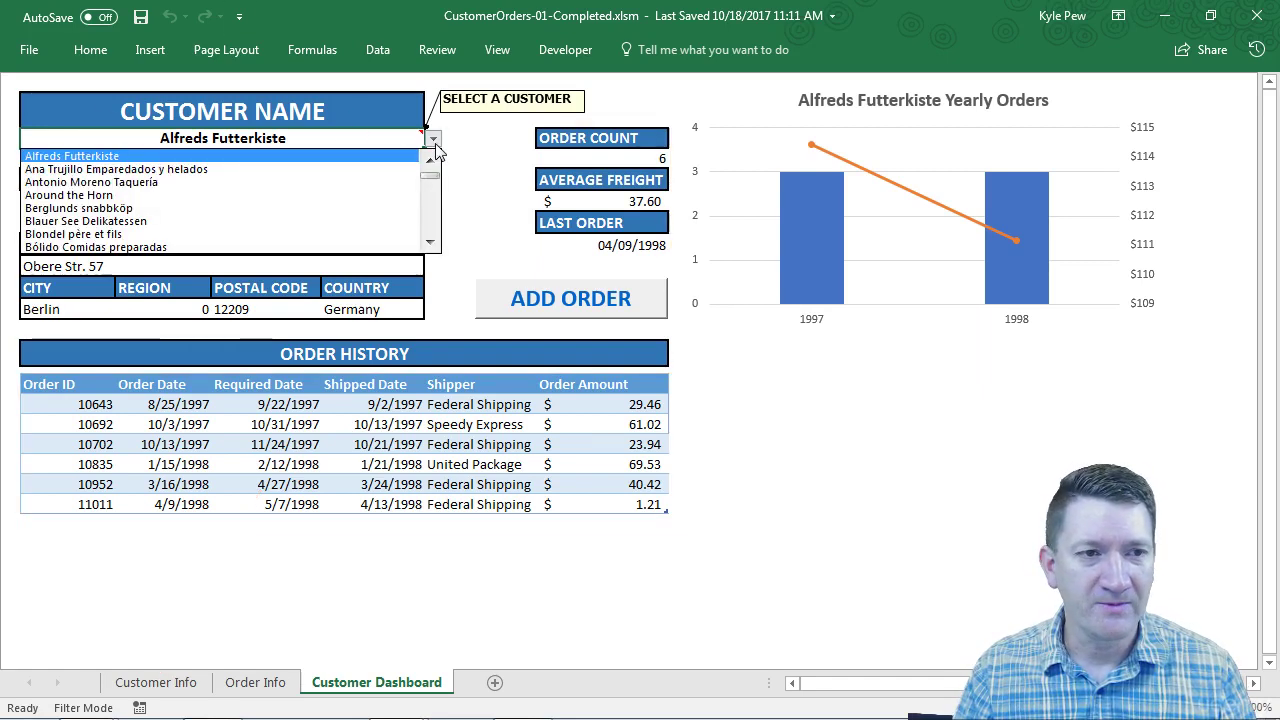
left_click(219, 195)
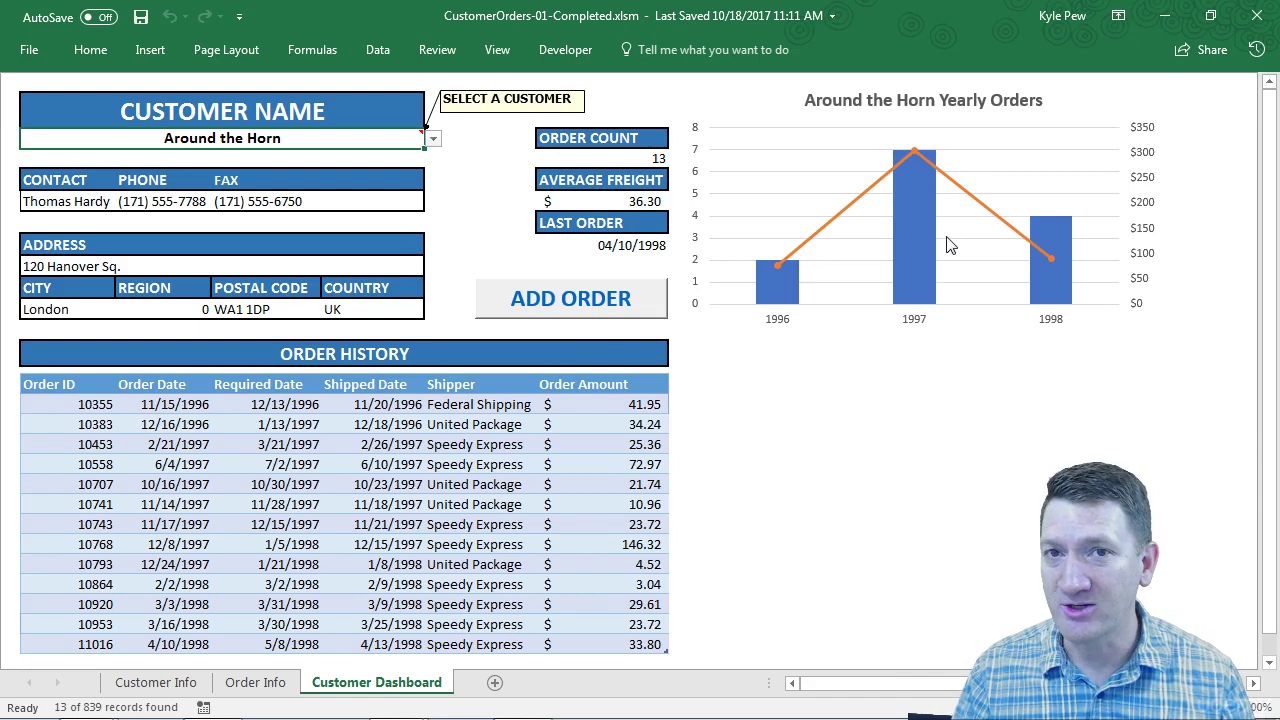
left_click(431, 140)
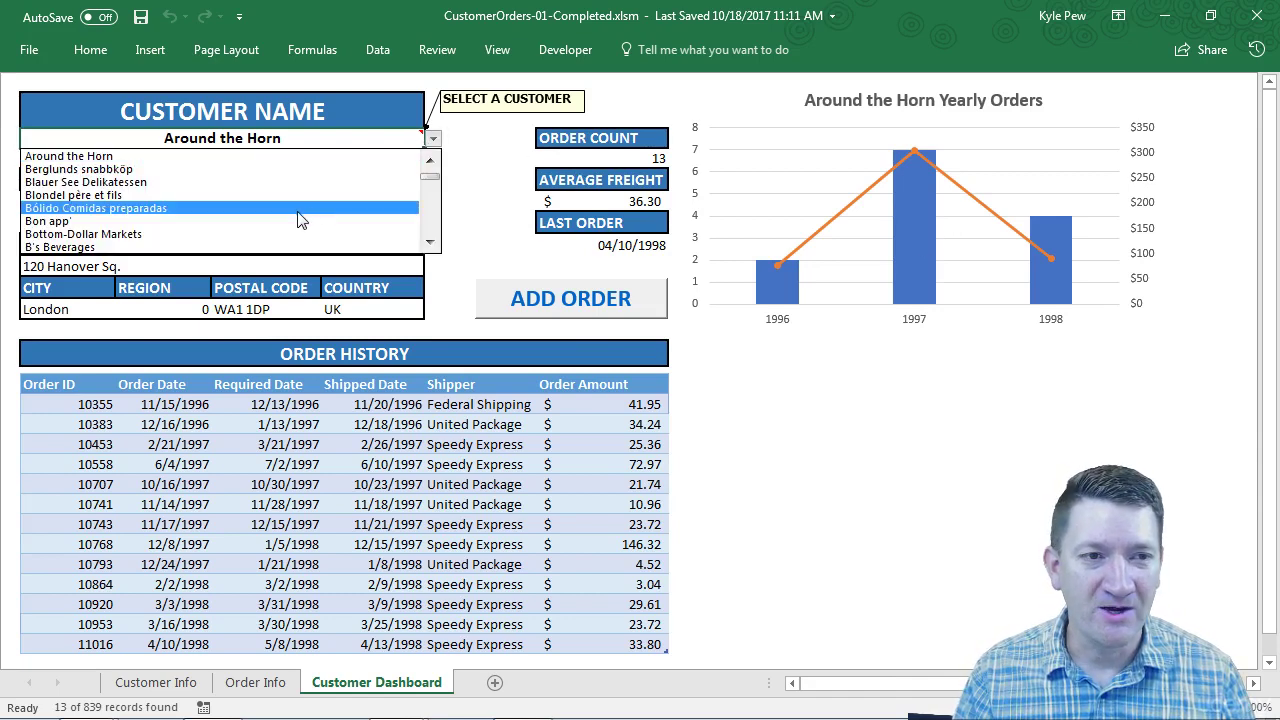
left_click(290, 212)
left_click(431, 140)
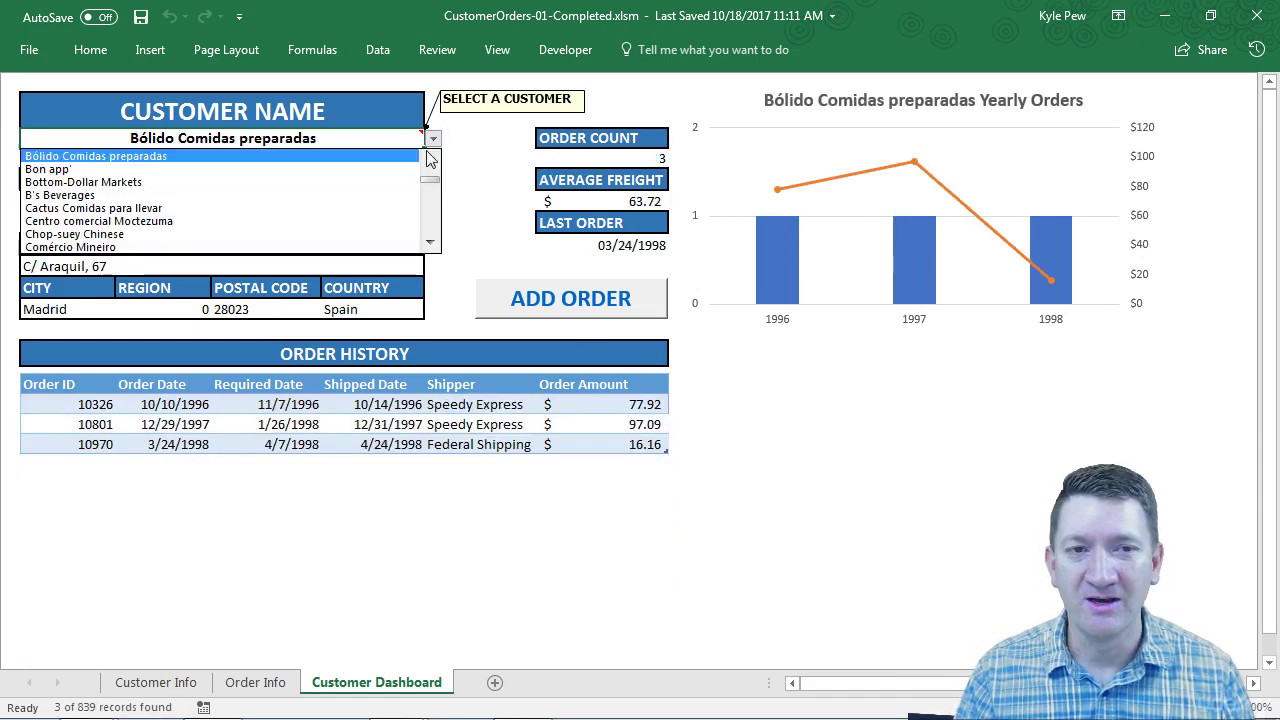
left_click(243, 234)
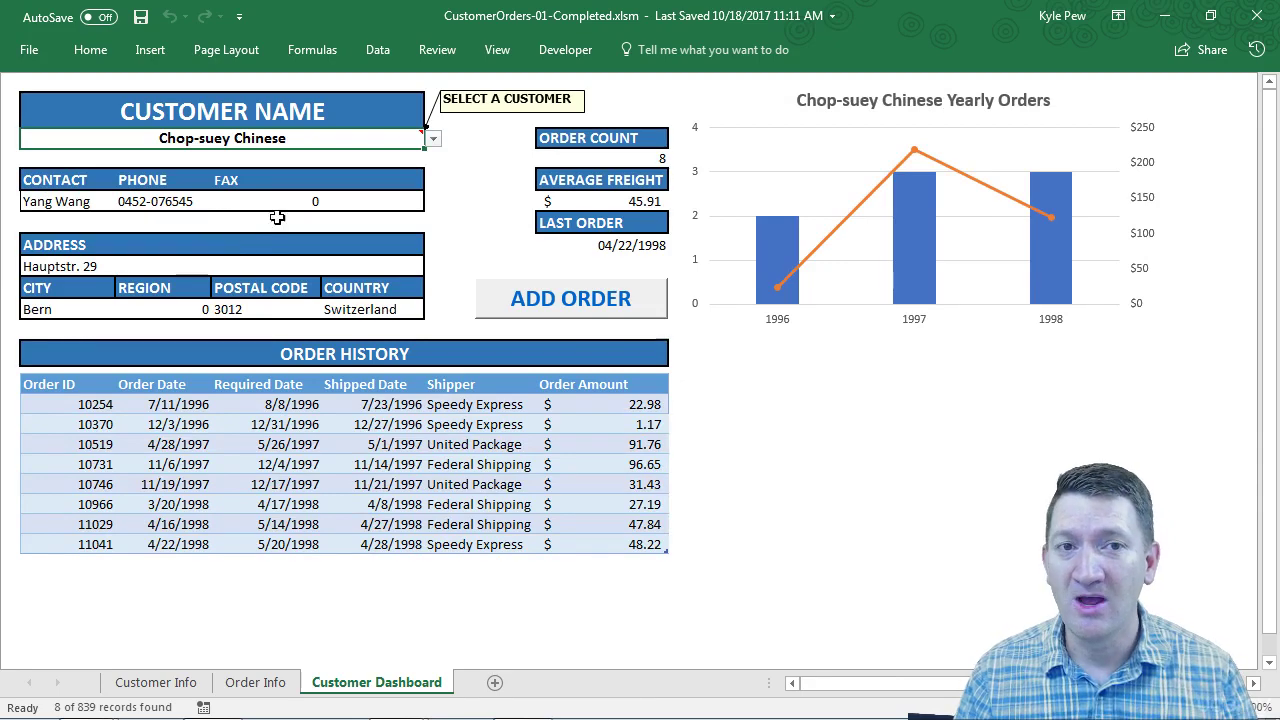
left_click(431, 140)
Select Ernst Handel in the Customer Name dropdown to load its dashboard.
left_click(224, 235)
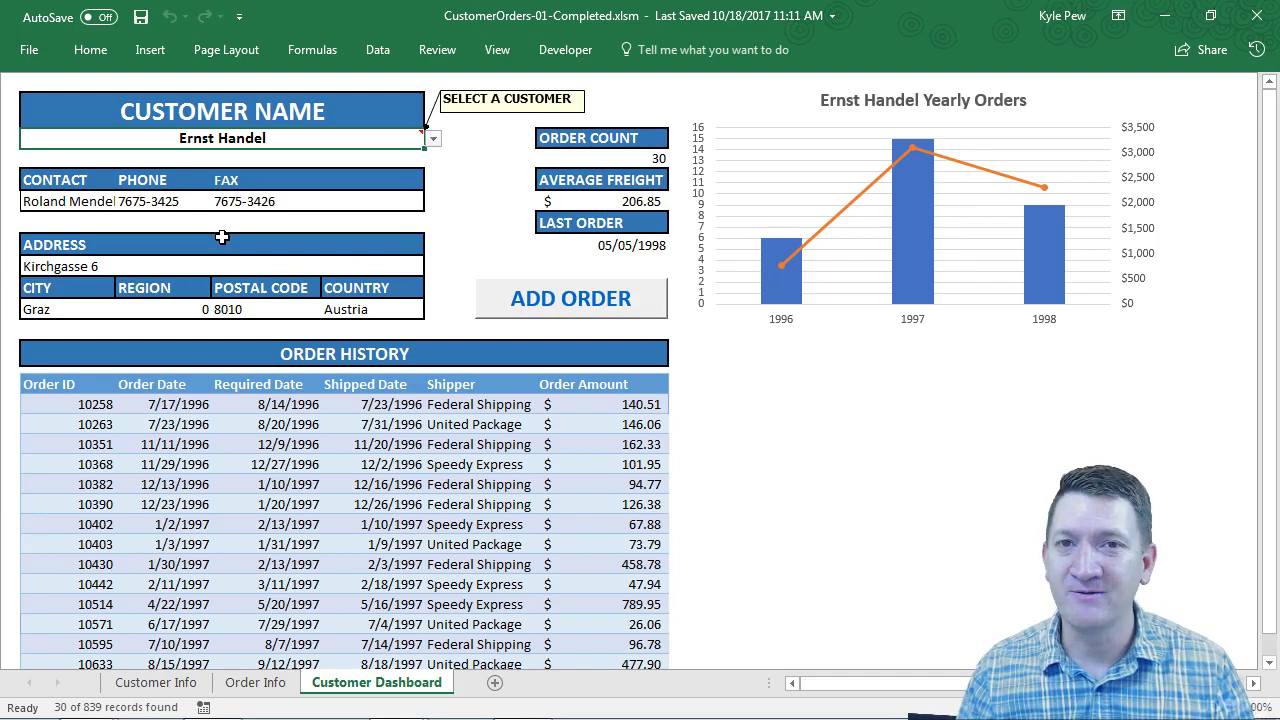
Switch through the Customer Info and Order Info sheets back to the Customer Dashboard.
left_click(170, 688)
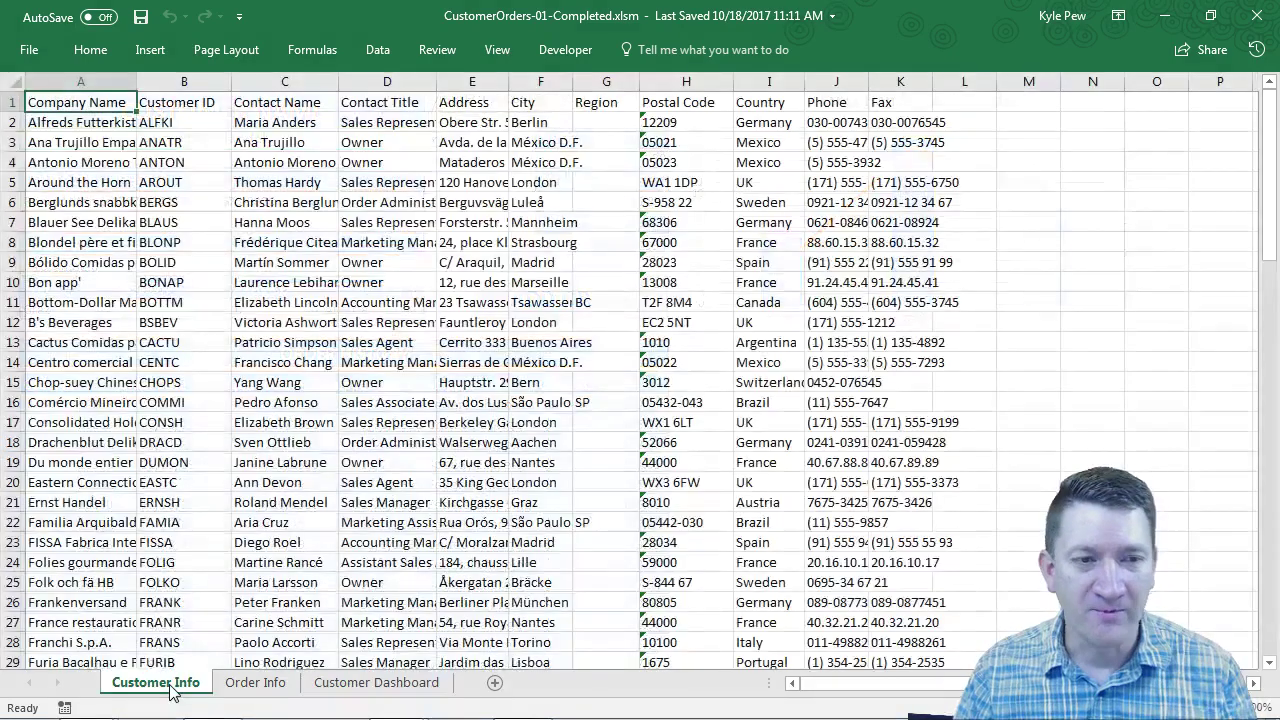
left_click(255, 684)
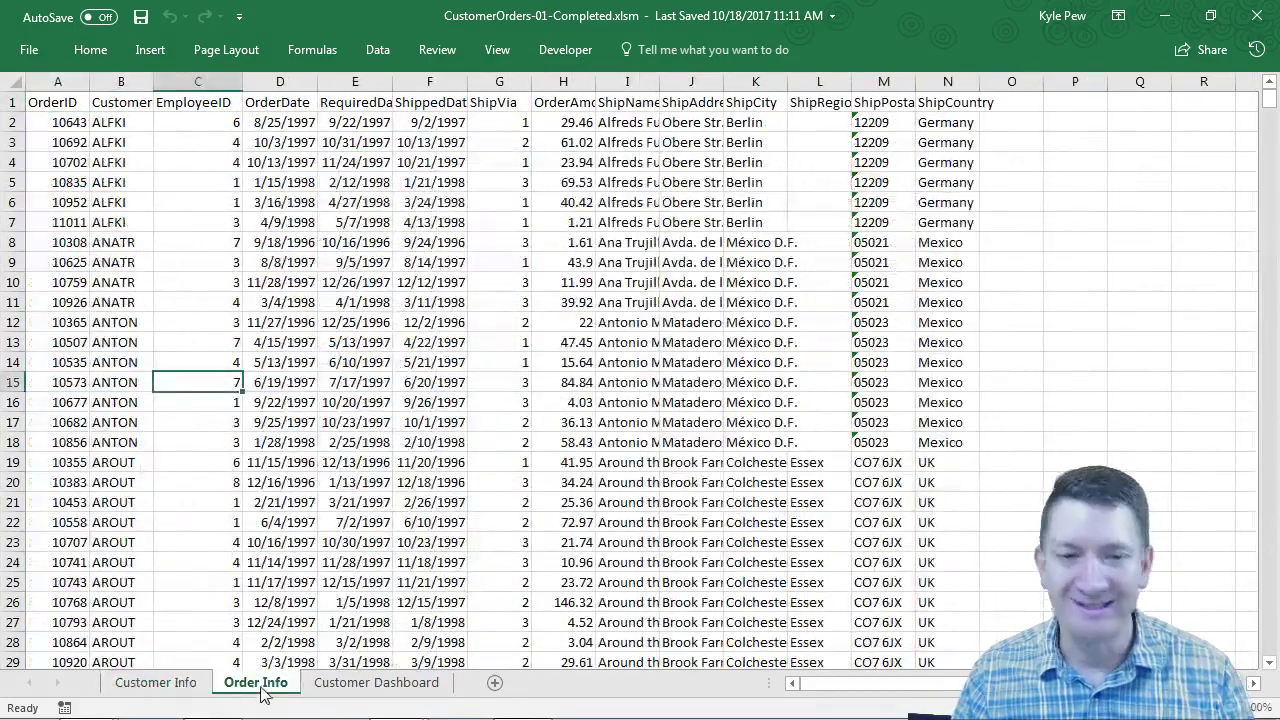
left_click(376, 684)
Choose Folk och fä HB, then Franchi S.p.A. from the Customer Name dropdown.
left_click(433, 139)
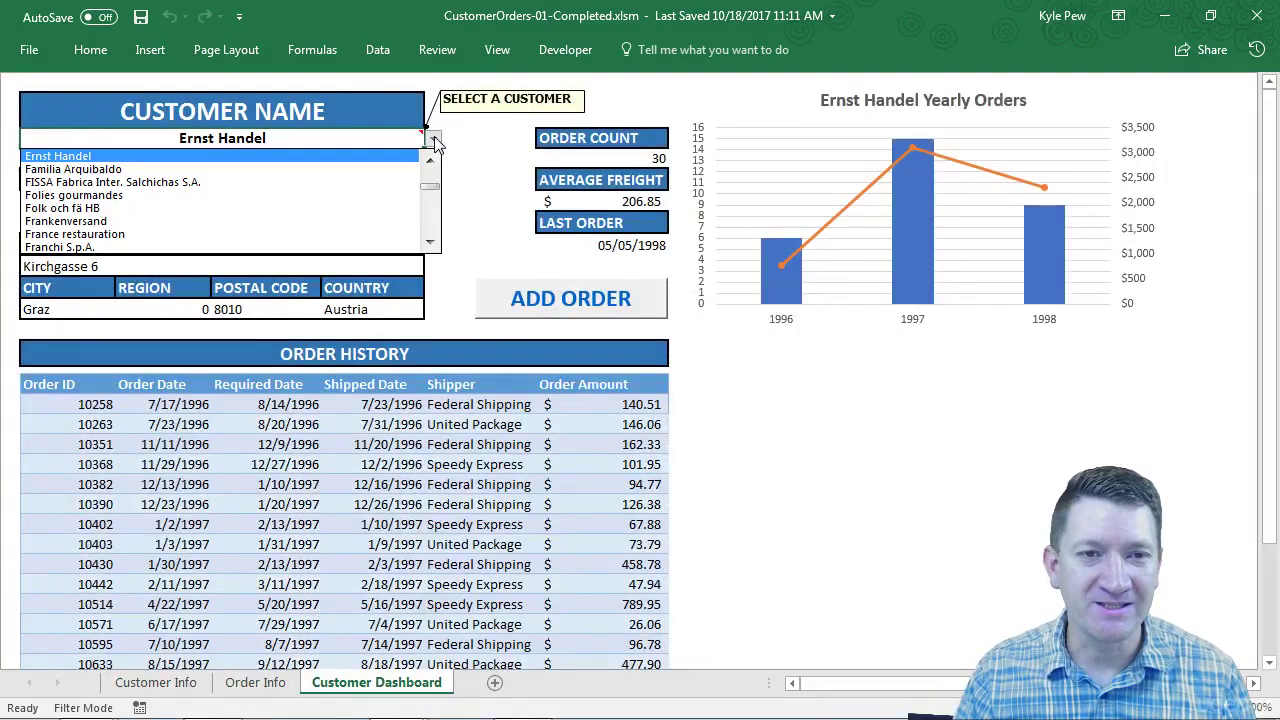
left_click(215, 211)
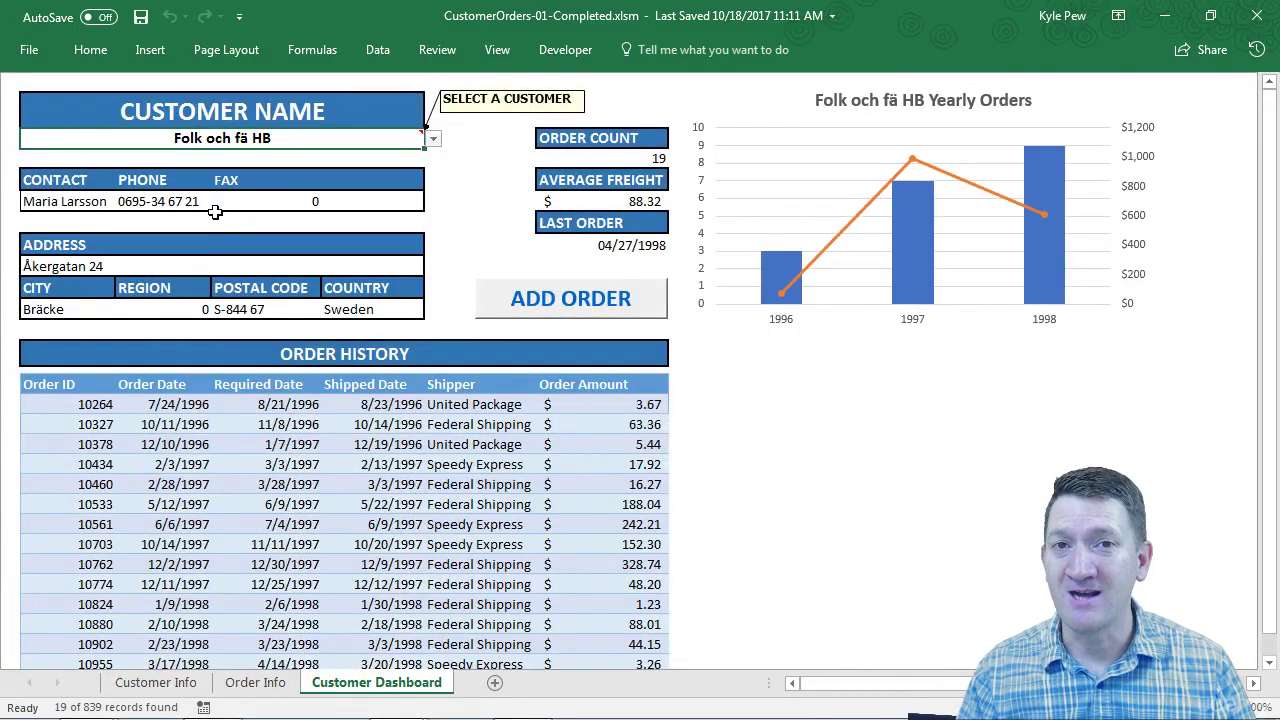
left_click(215, 213)
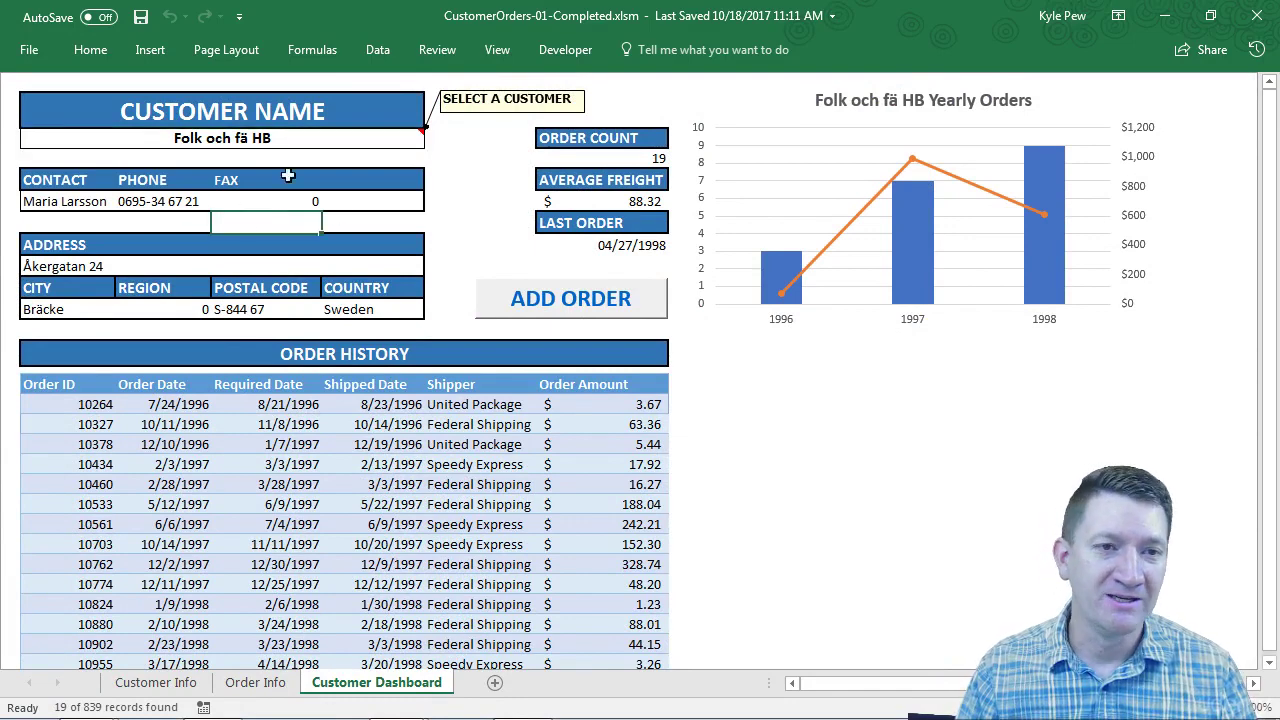
left_click(406, 140)
left_click(433, 139)
left_click(350, 193)
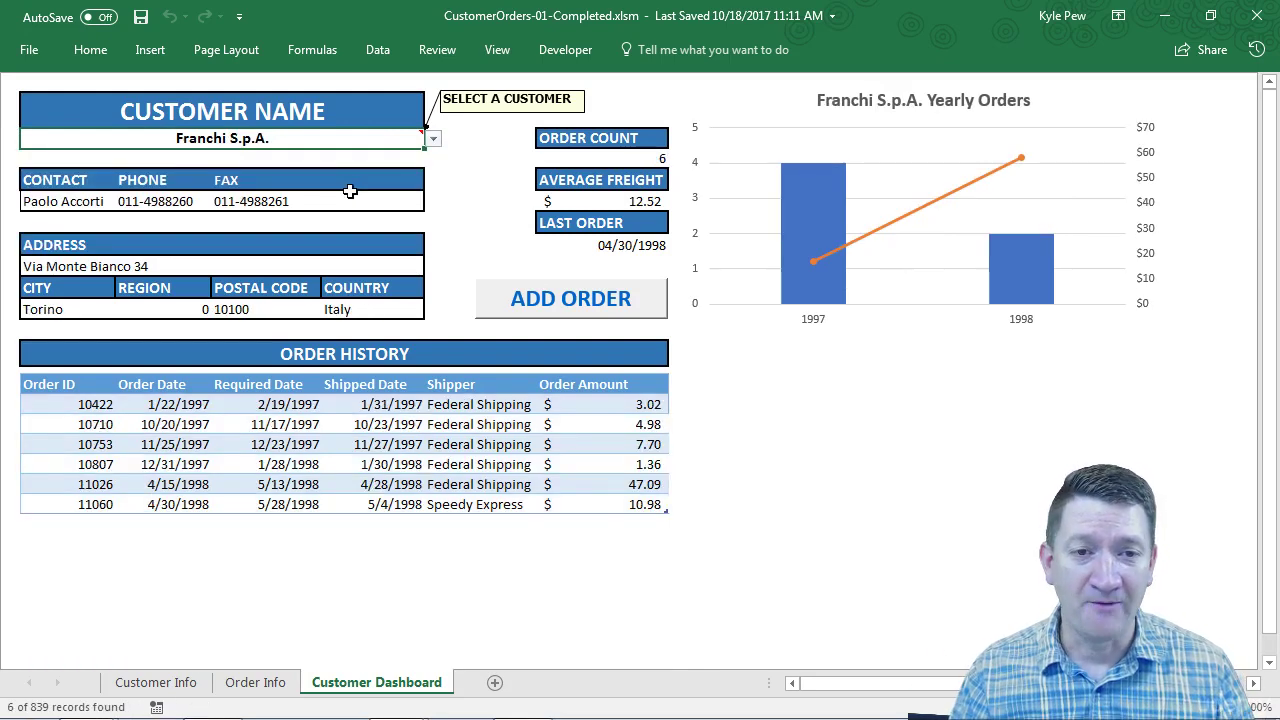
Add an order with required date 10/31/2017, shipping method 3 and amount 100.00.
left_click(568, 300)
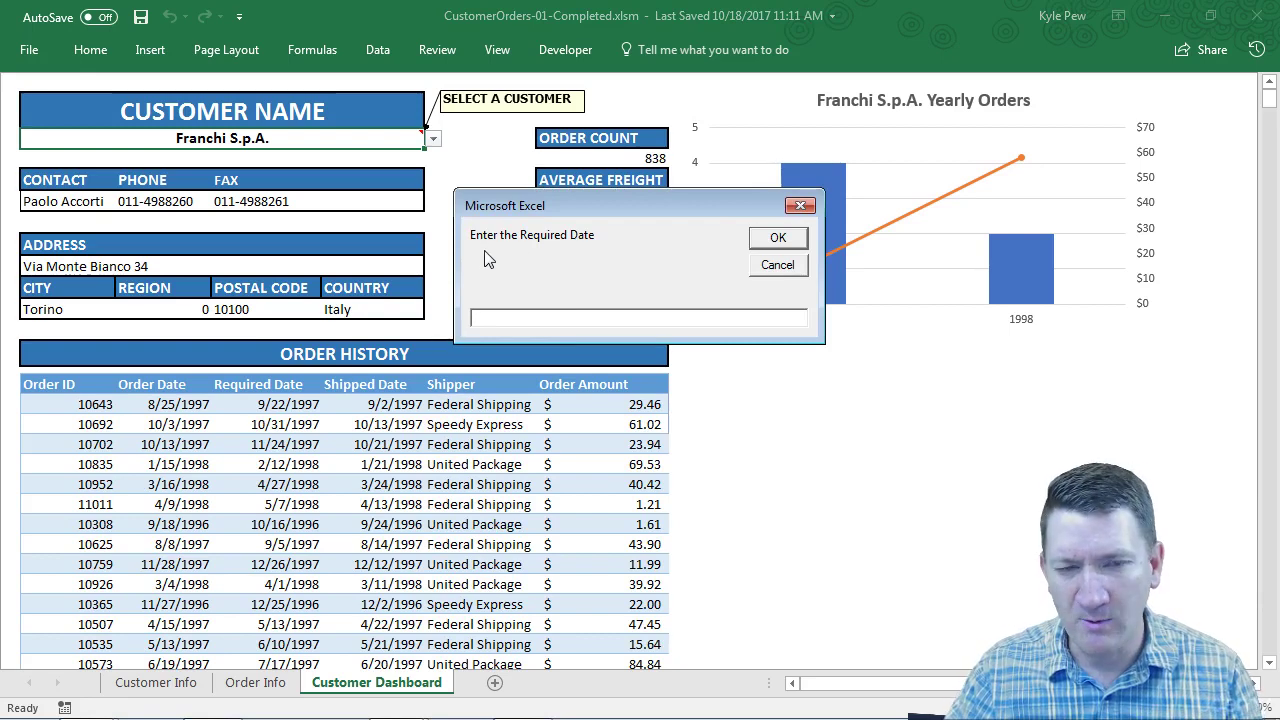
type("10/")
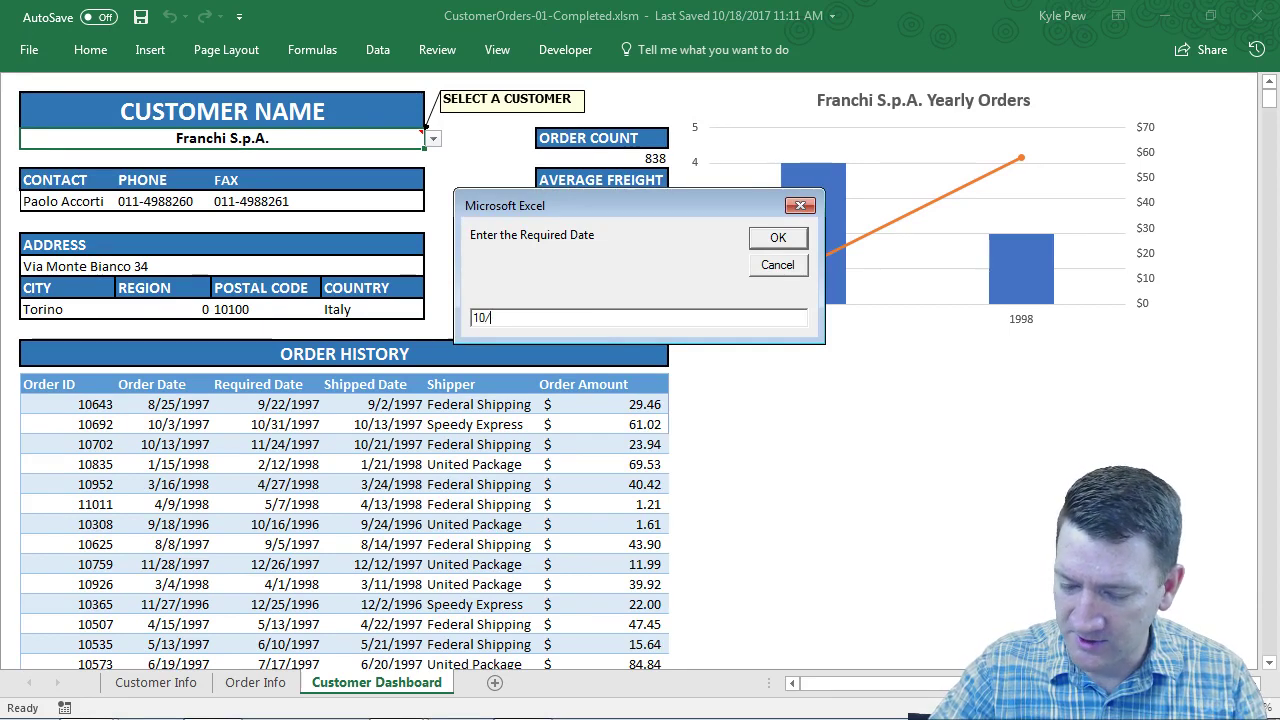
type("31/2017")
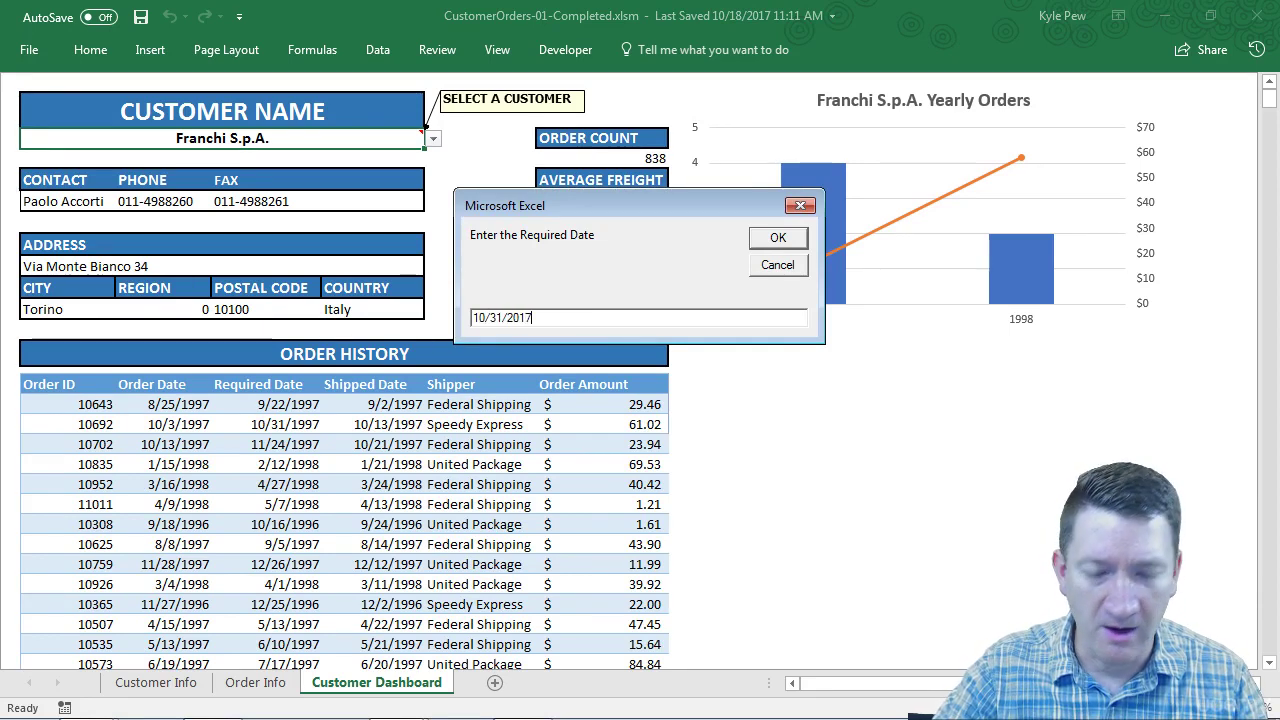
left_click(766, 242)
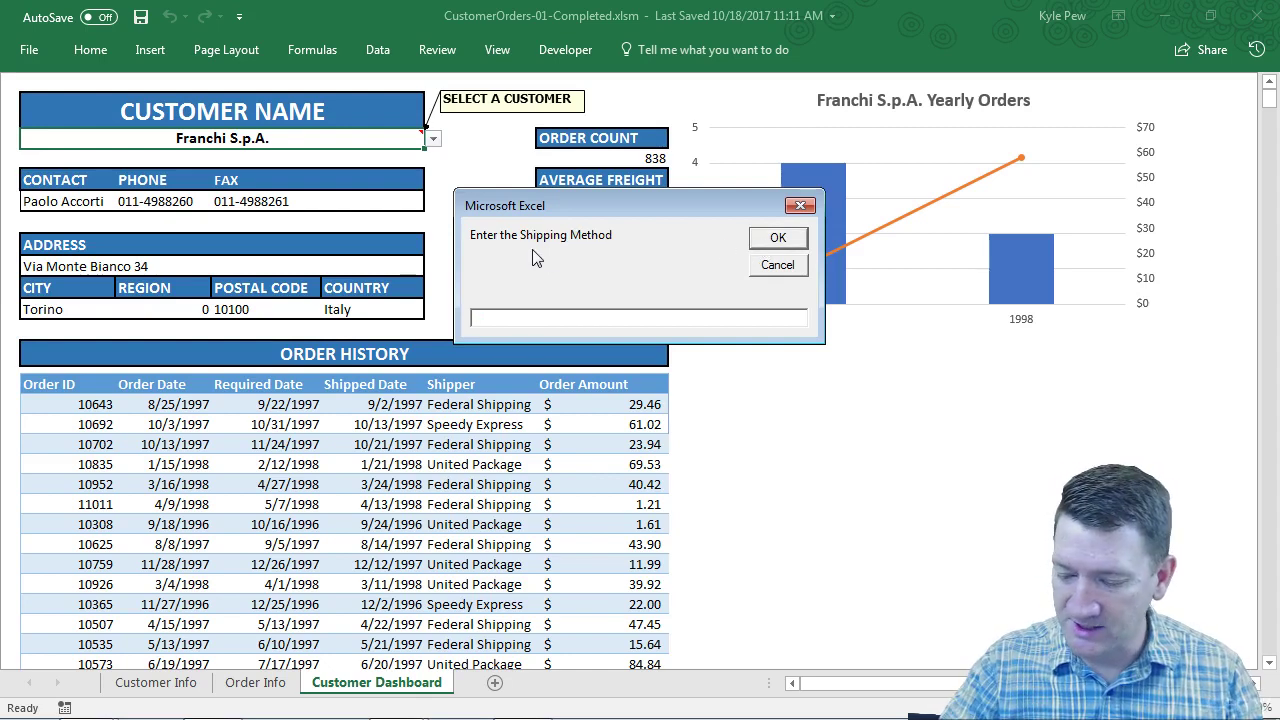
type("3")
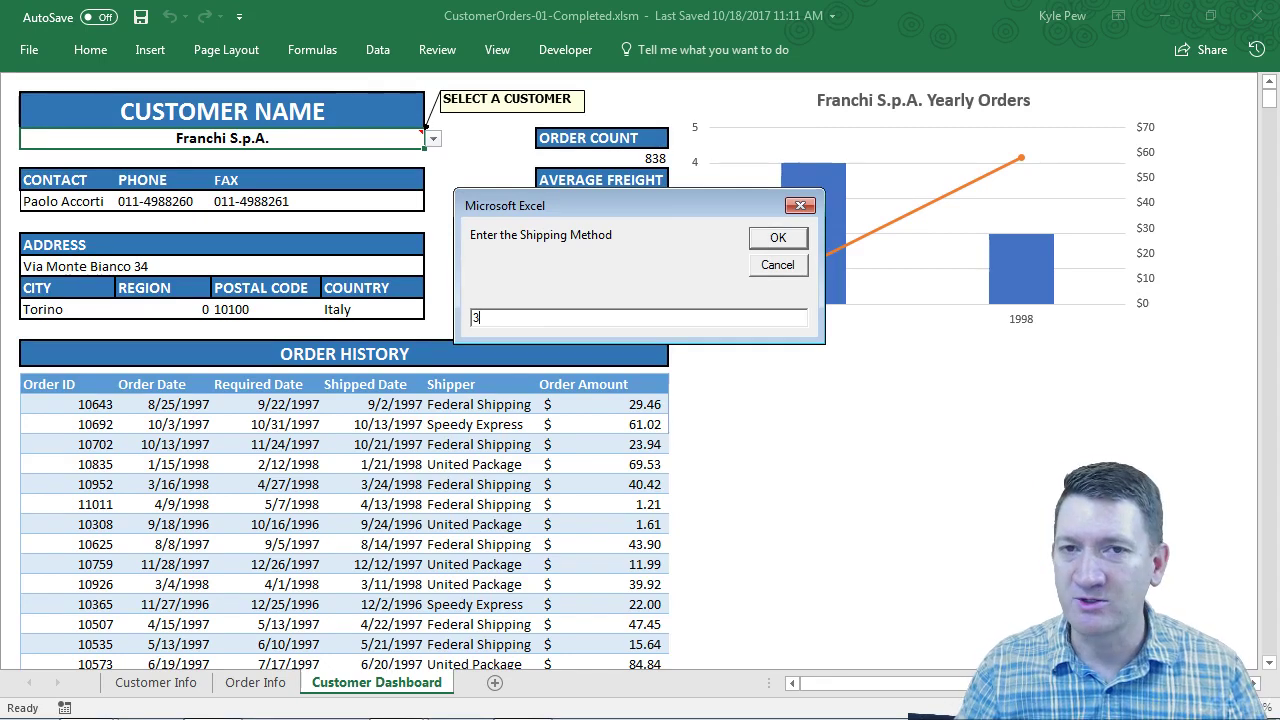
left_click(763, 242)
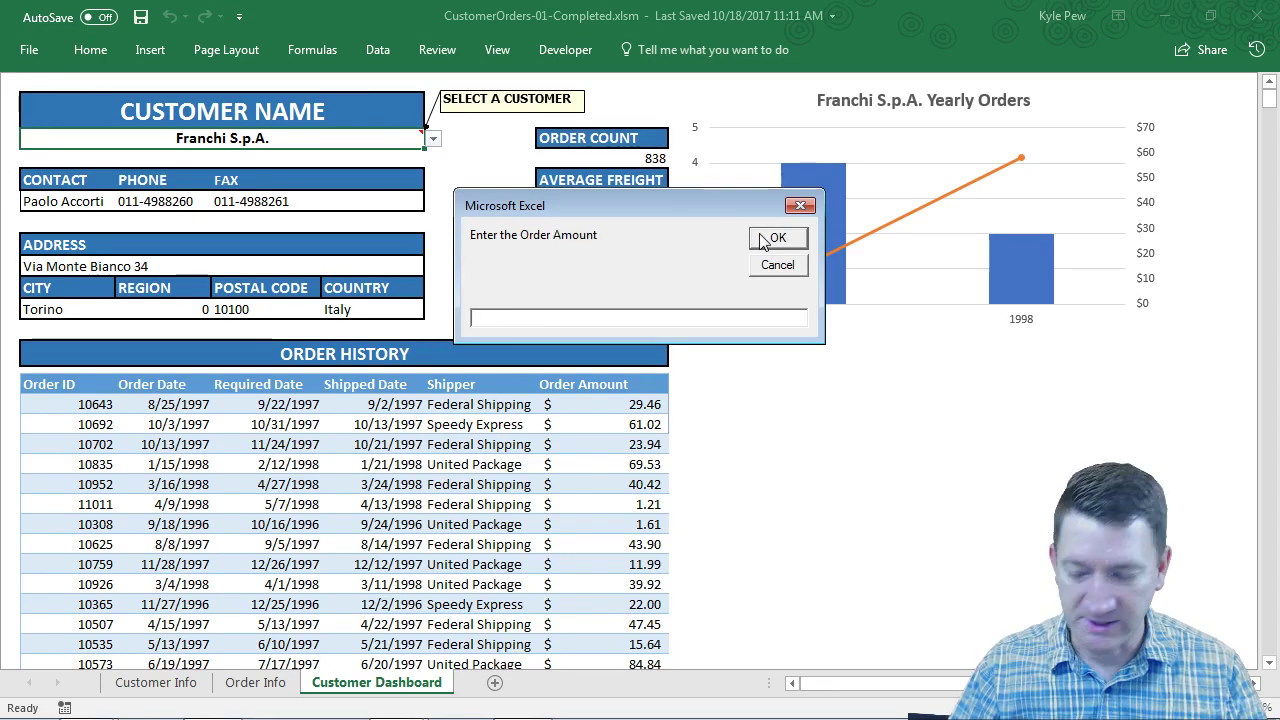
type("100")
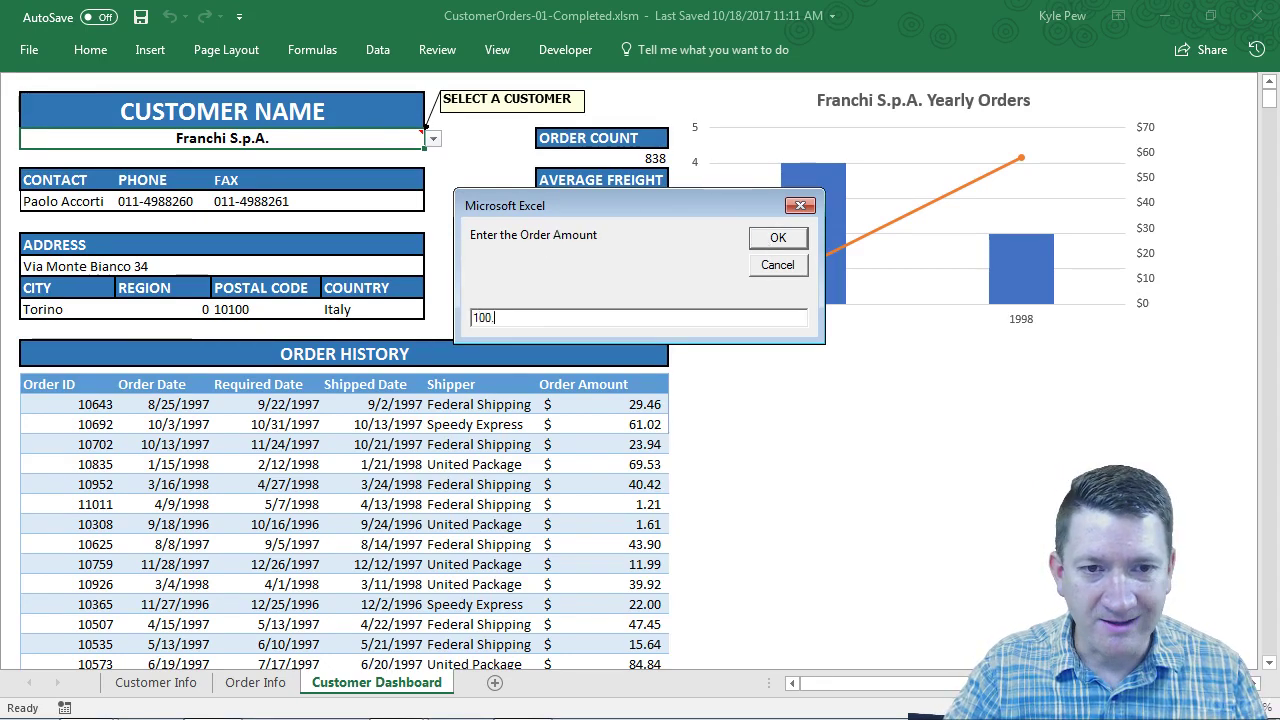
type(".00")
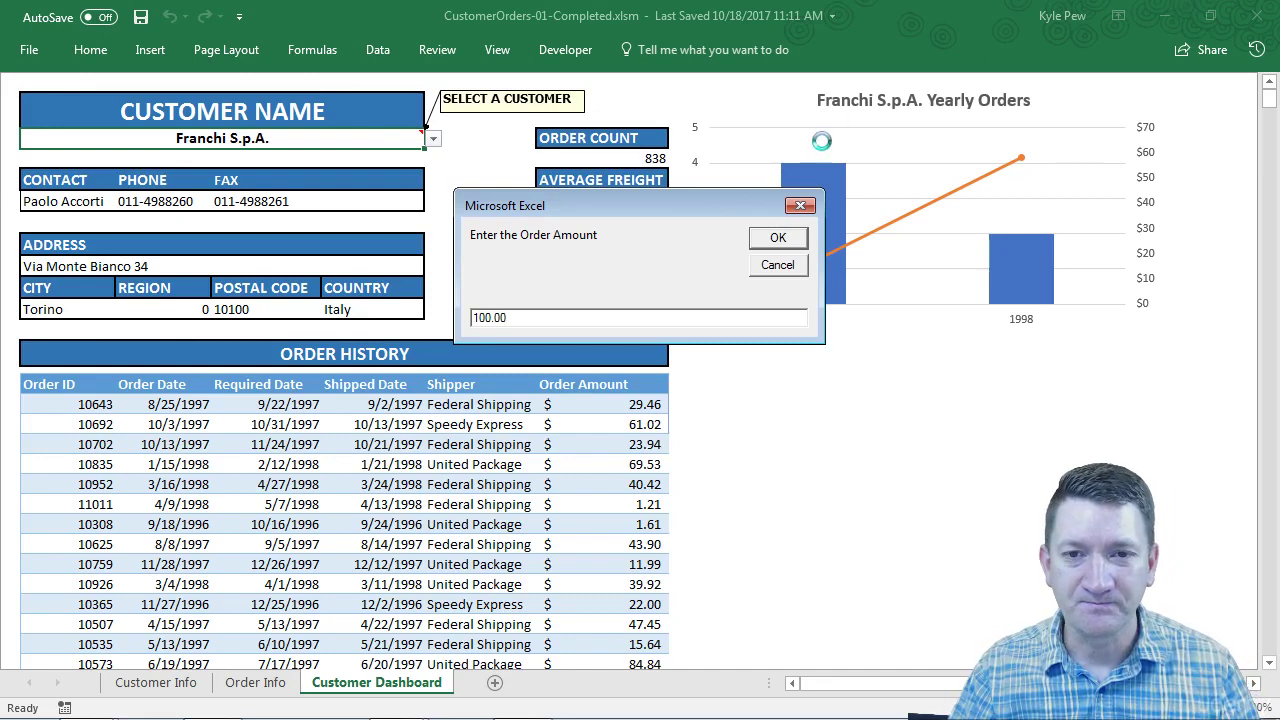
left_click(778, 240)
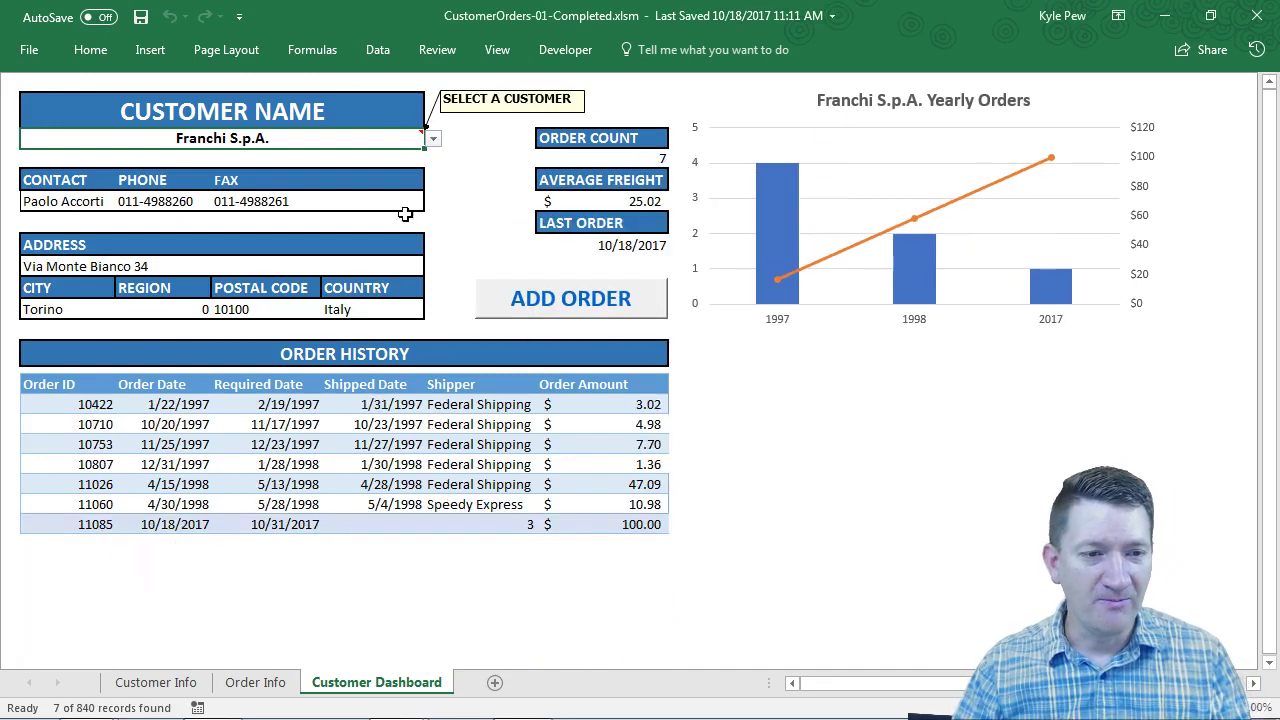